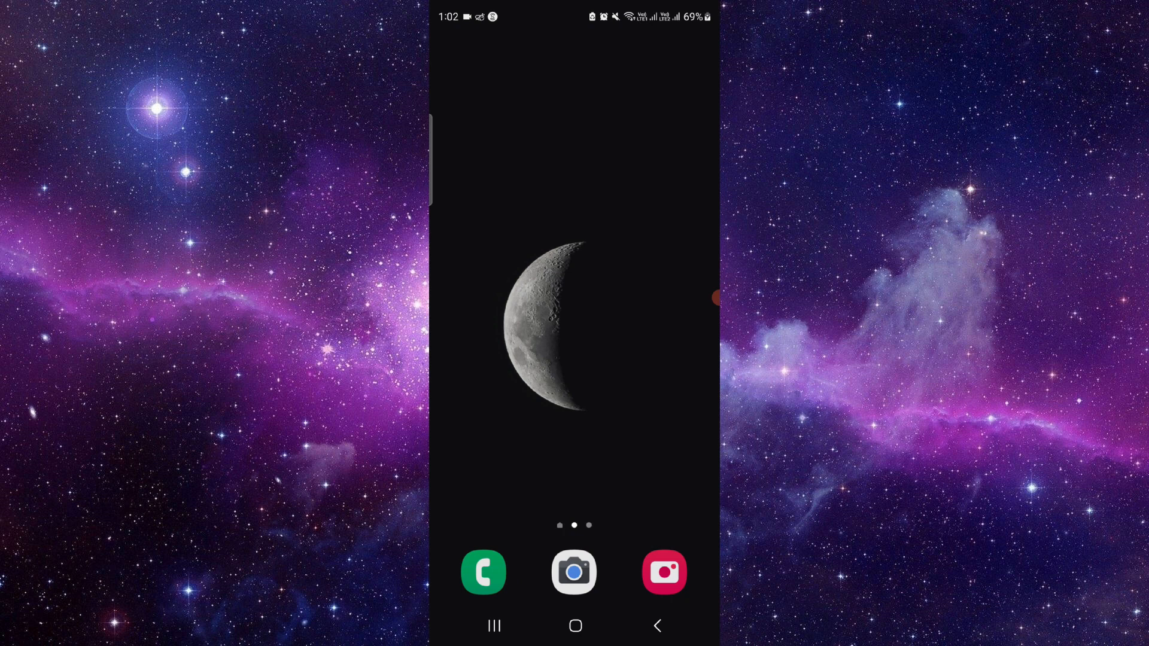
# - Launch WhatsApp and reach its App info screen from the Recents card
pyautogui.moveTo(503, 324); pyautogui.dragTo(665, 323)
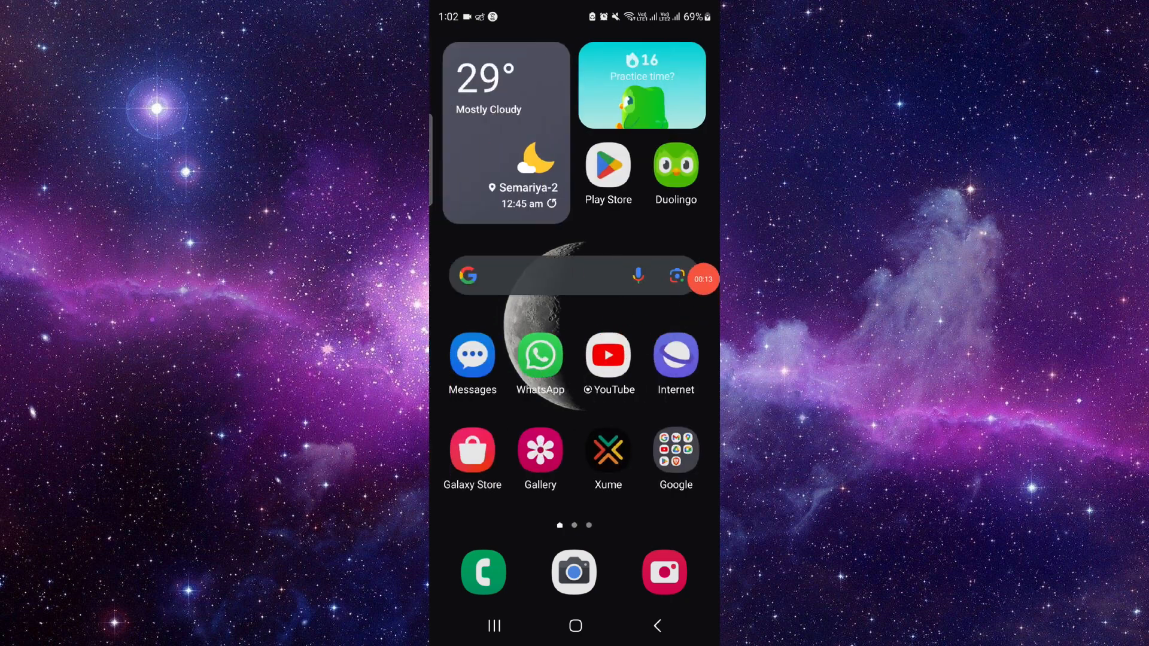
pyautogui.click(540, 357)
pyautogui.click(494, 626)
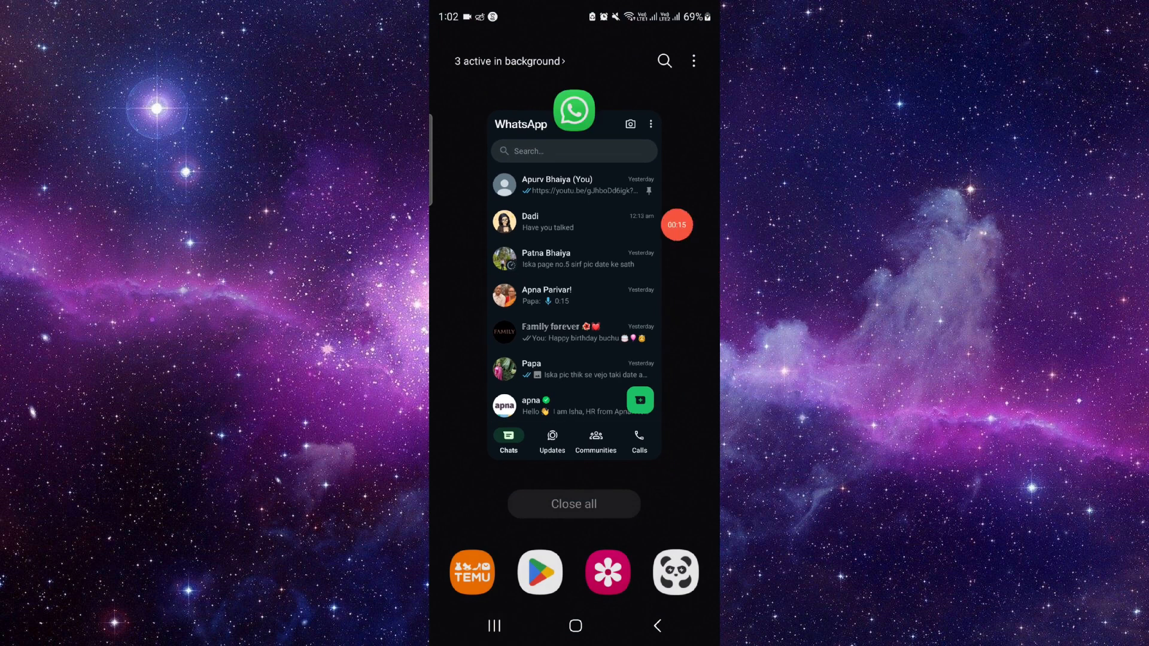
pyautogui.moveTo(704, 279)
pyautogui.mouseDown()
pyautogui.moveTo(703, 151)
pyautogui.moveTo(622, 161)
pyautogui.moveTo(635, 124)
pyautogui.moveTo(704, 137)
pyautogui.mouseUp()
pyautogui.click(575, 111)
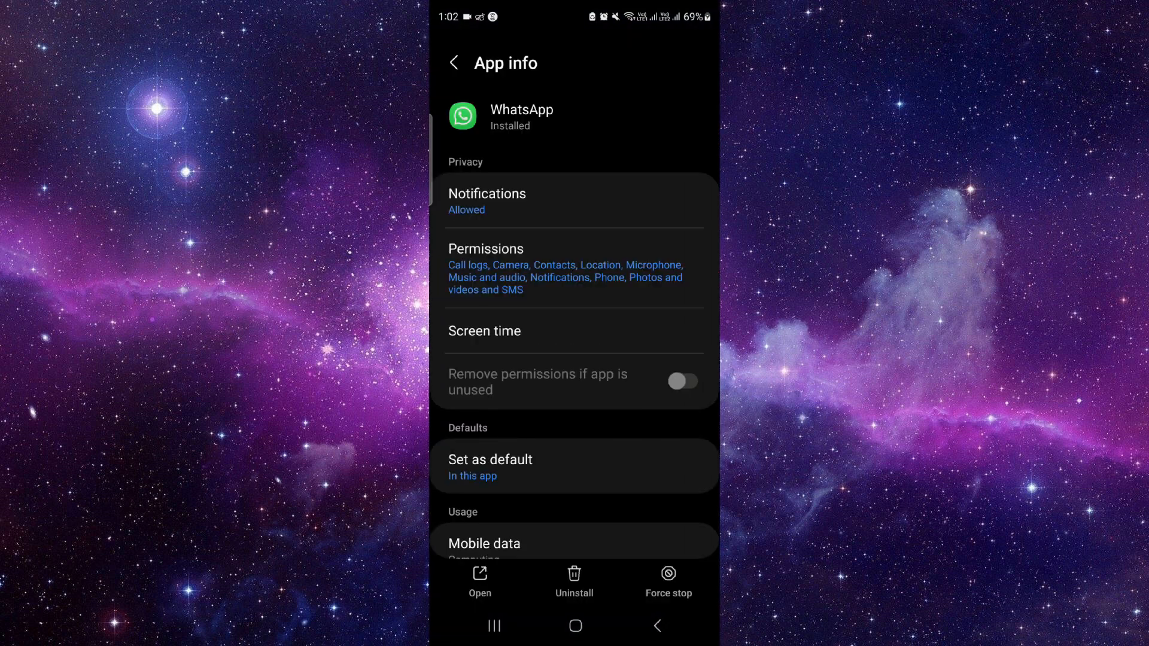
pyautogui.scroll(-5, 575, 323)
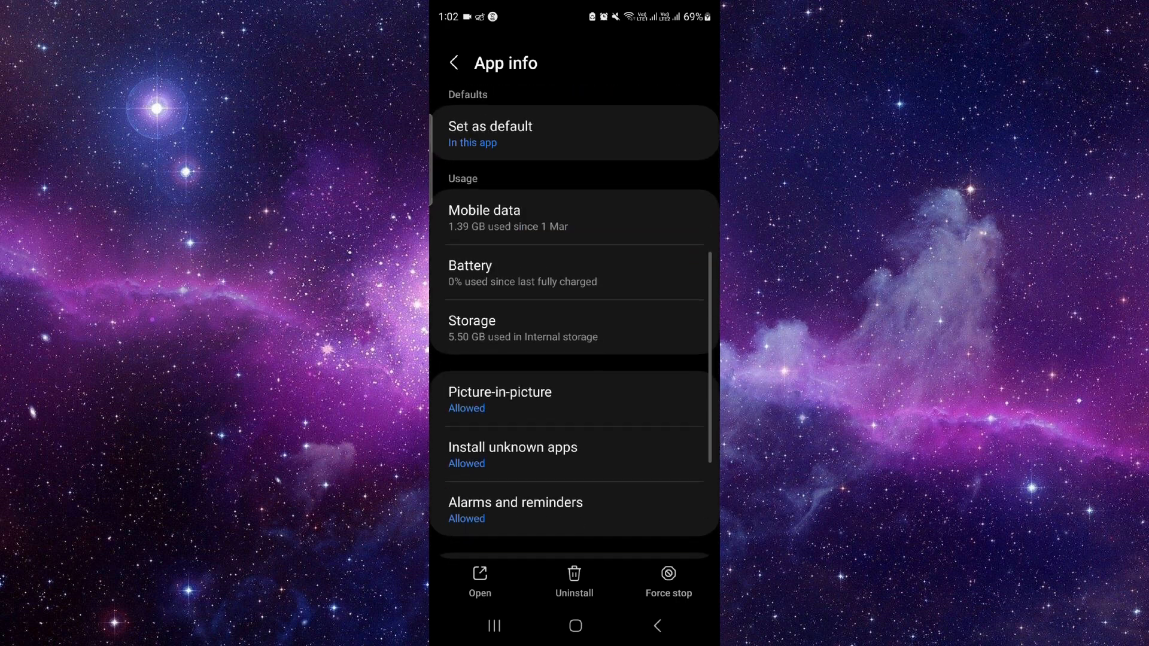
# - In Storage, clear all of WhatsApp's data, confirm Delete, and return to the home screen
pyautogui.click(523, 302)
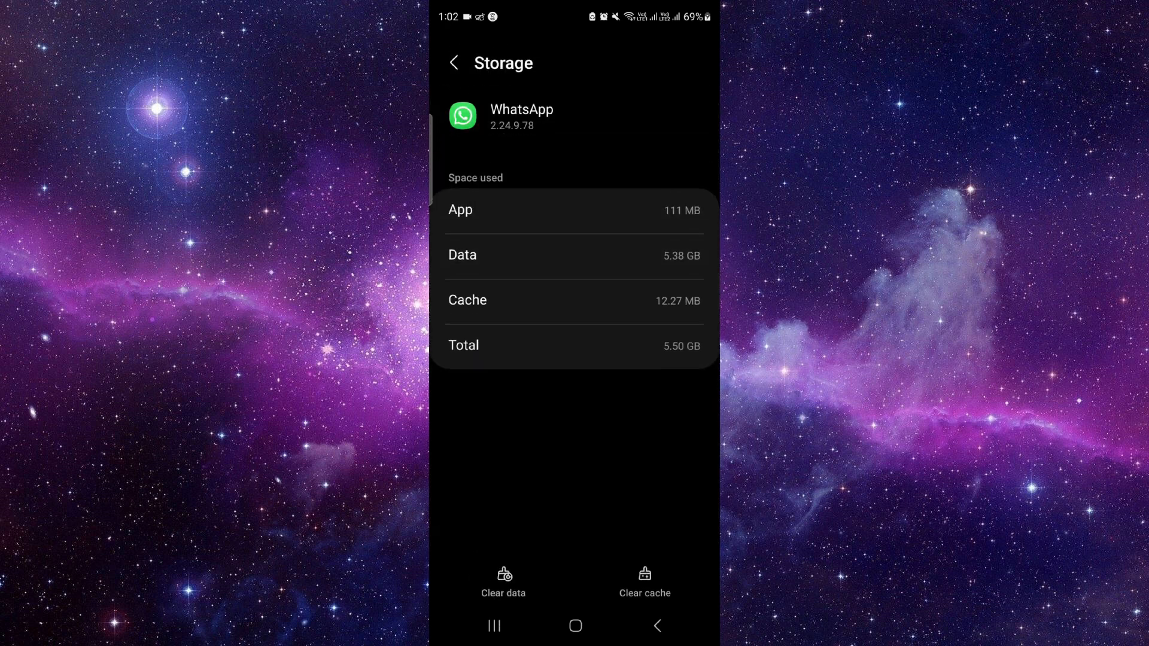
pyautogui.click(503, 582)
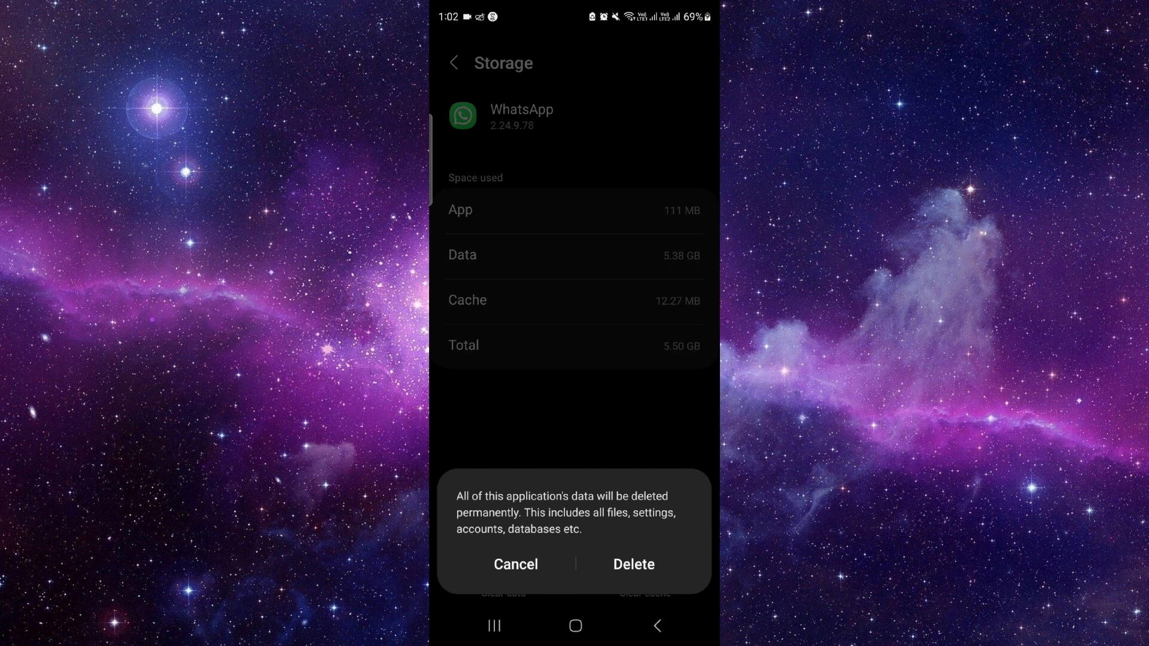
pyautogui.click(658, 626)
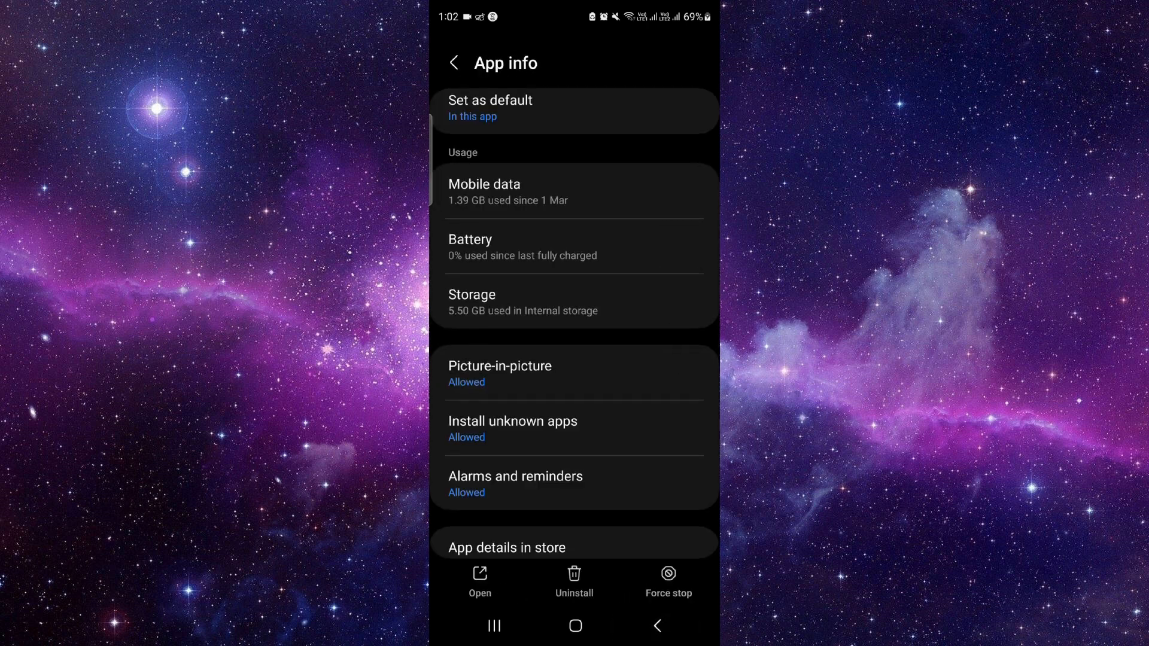
pyautogui.click(657, 626)
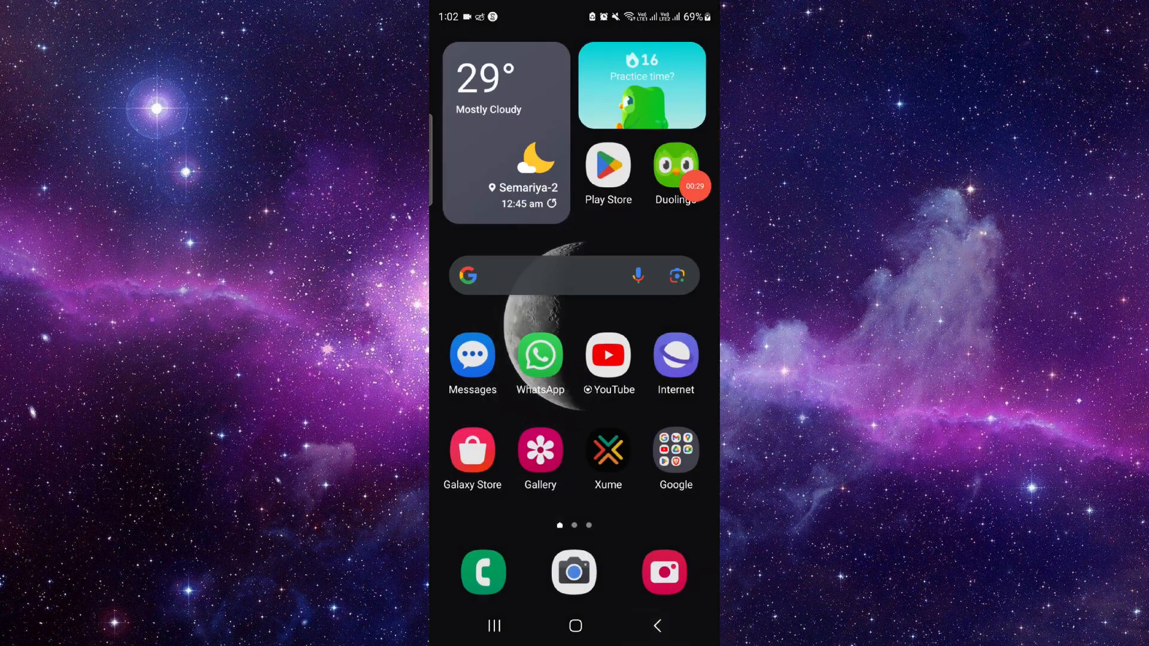
# - From the empty wallpaper page, close all background apps via Recents > Close all
pyautogui.moveTo(674, 360); pyautogui.dragTo(445, 360)
pyautogui.click(494, 626)
pyautogui.click(575, 505)
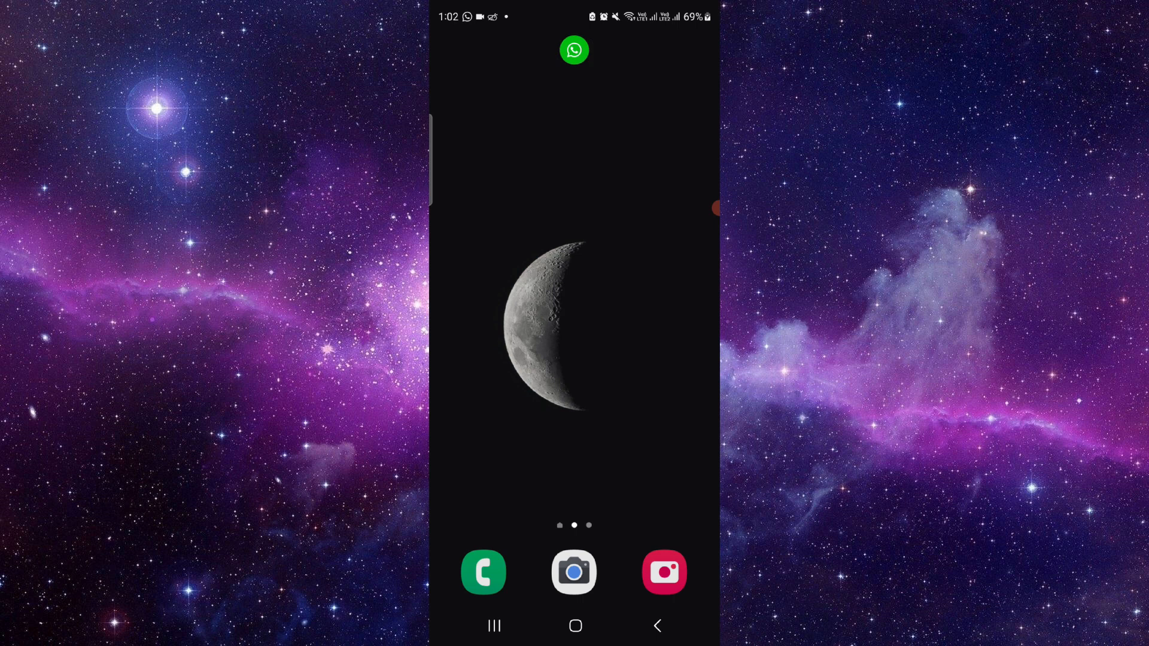
pyautogui.moveTo(679, 227); pyautogui.dragTo(703, 263)
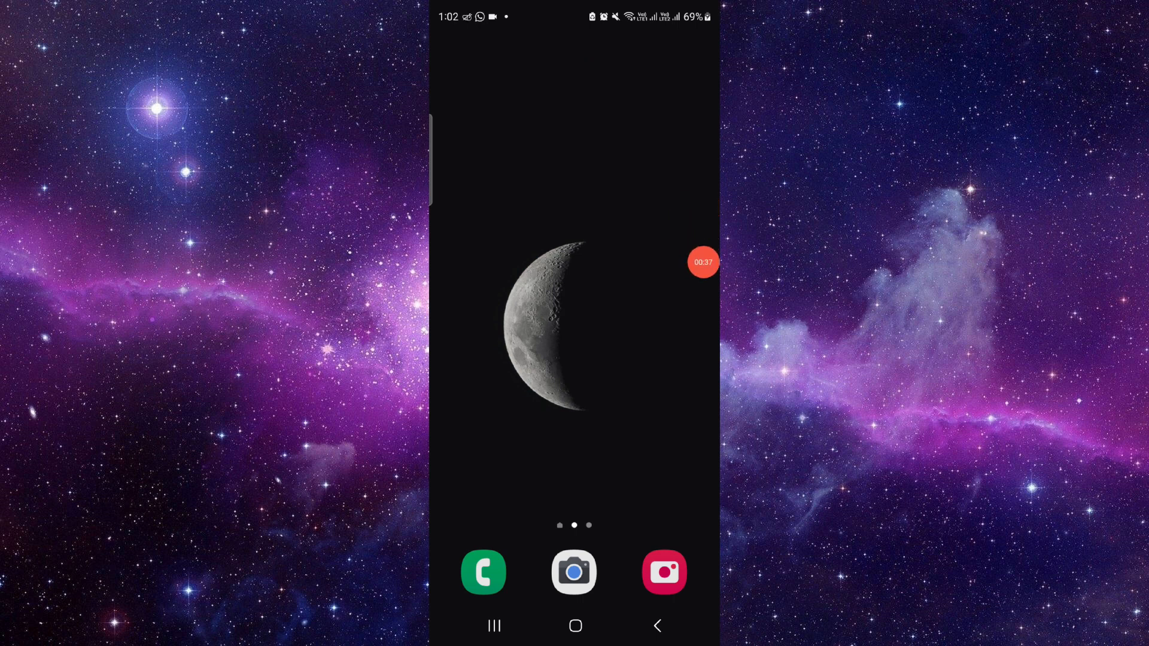